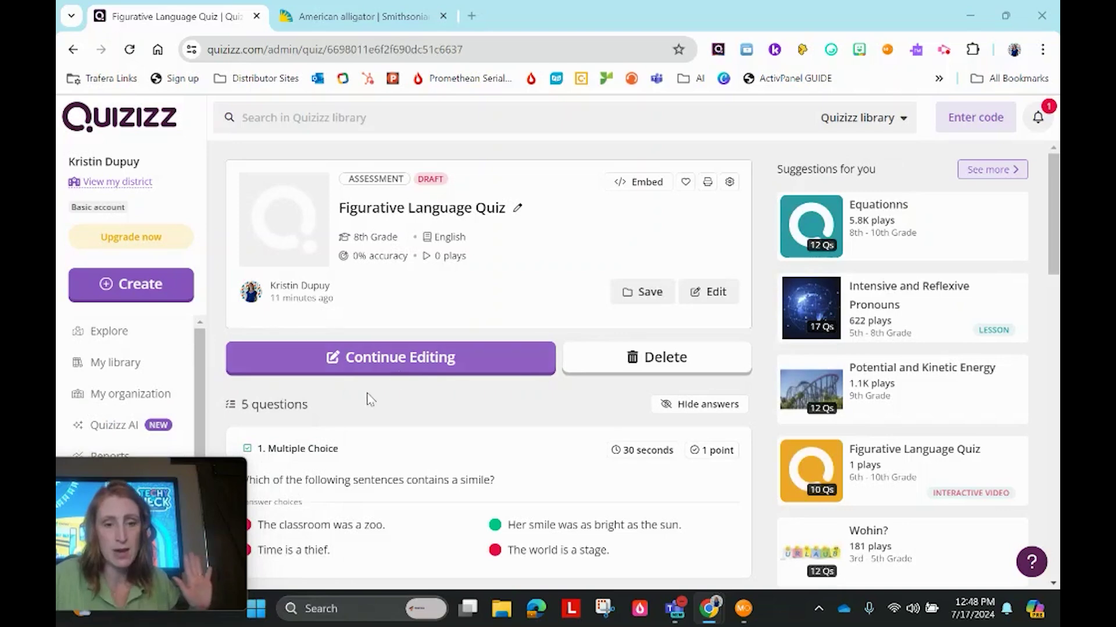
Open the North American Mammals Quiz - v2 from the published quizzes in the personal library.
scroll(436, 381, up, 1)
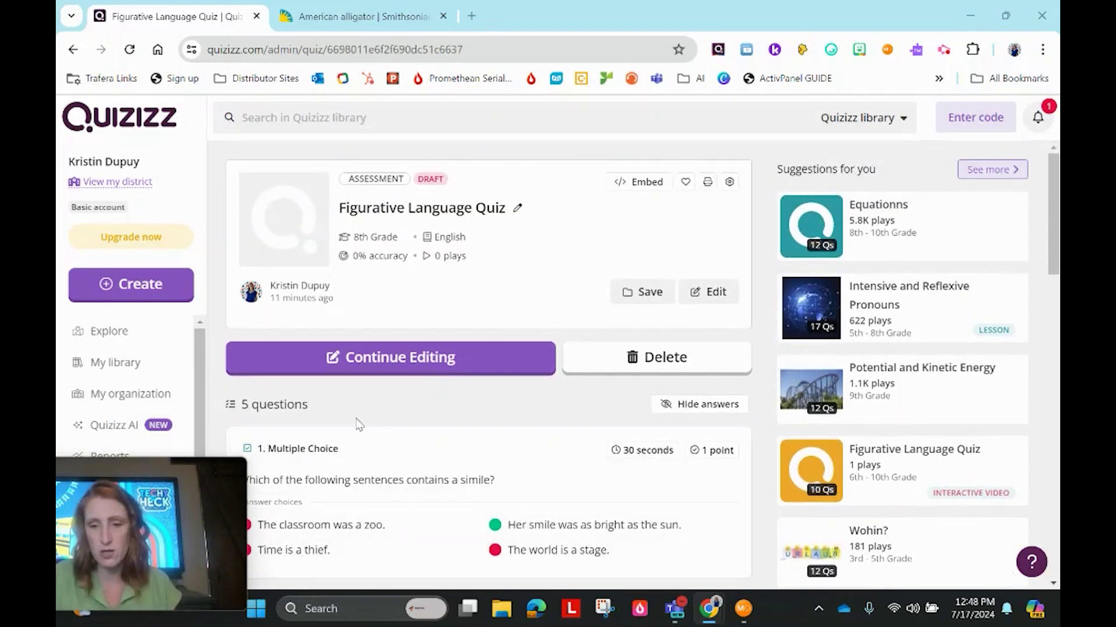
mouse_move(138, 476)
drag(137, 471, 981, 413)
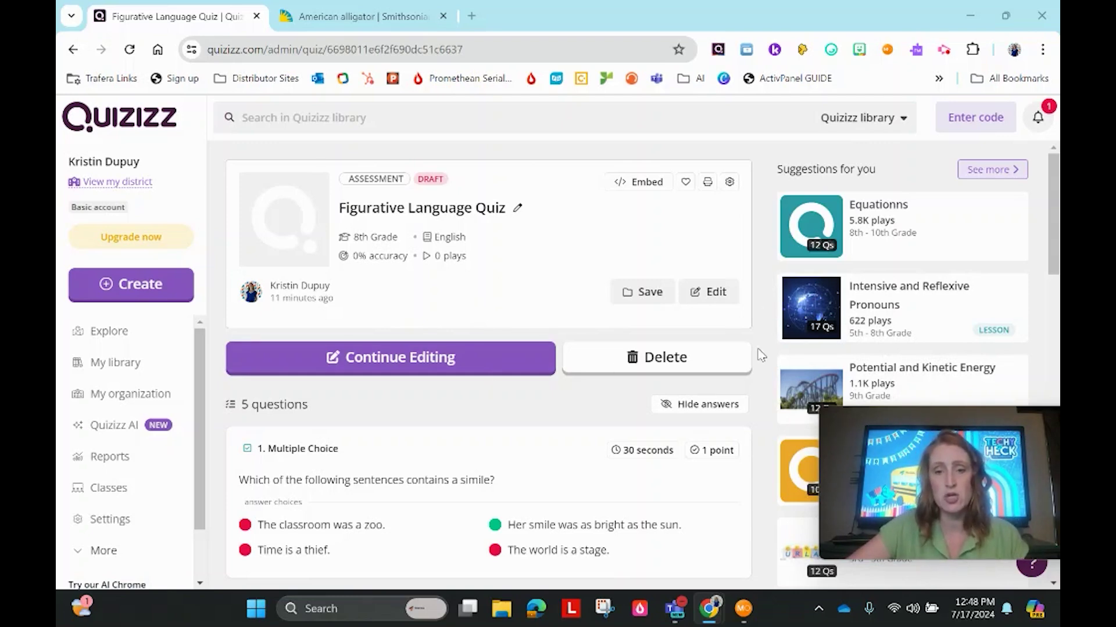
scroll(541, 384, down, 3)
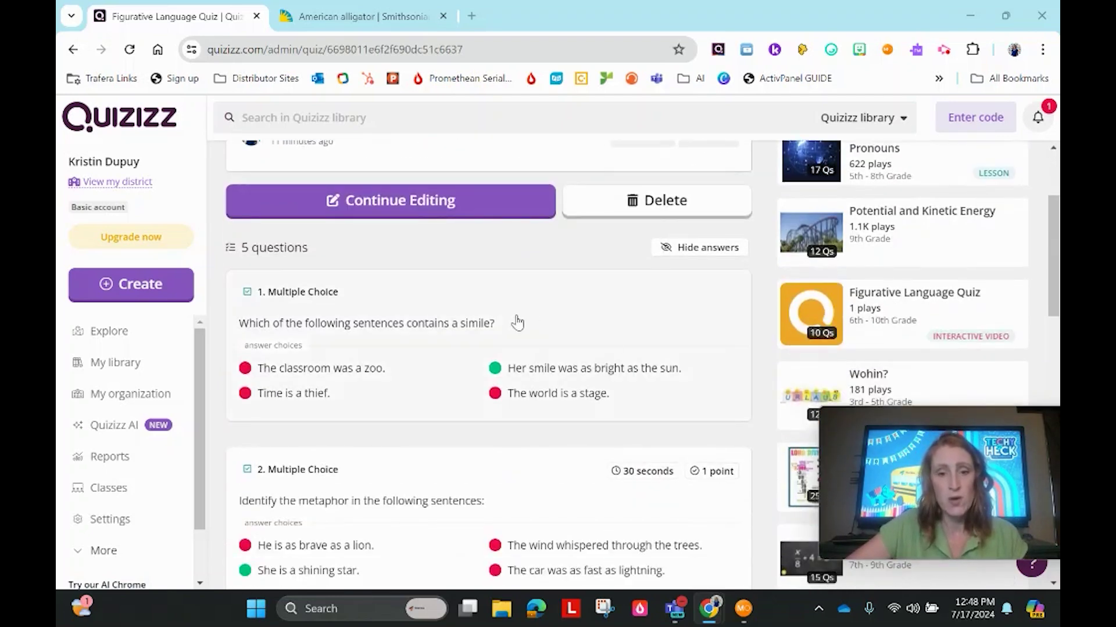
click(126, 366)
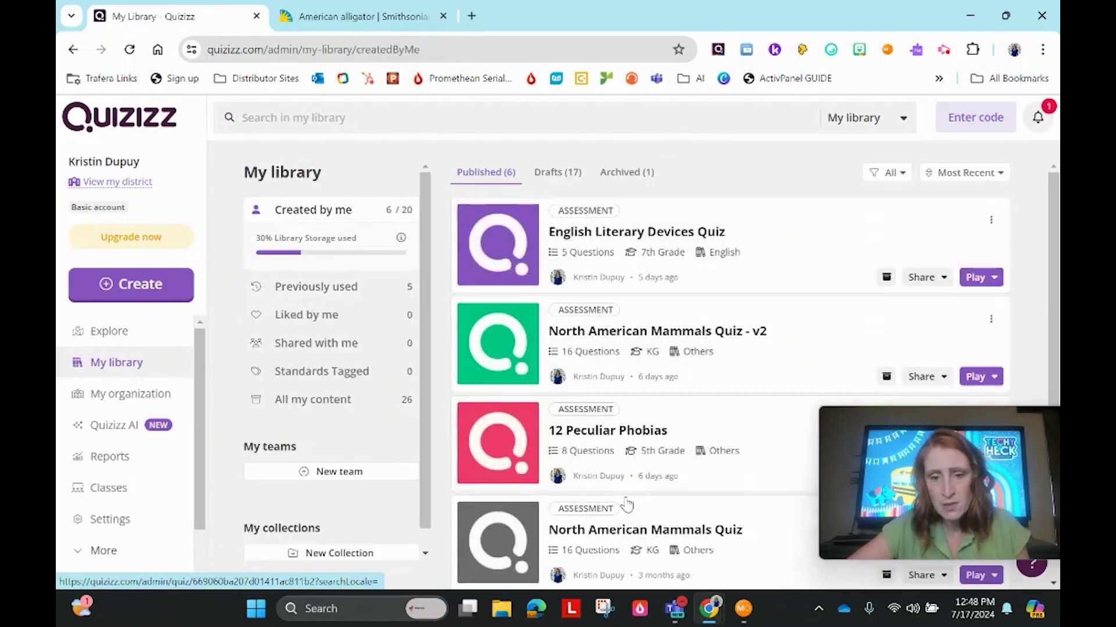
click(626, 360)
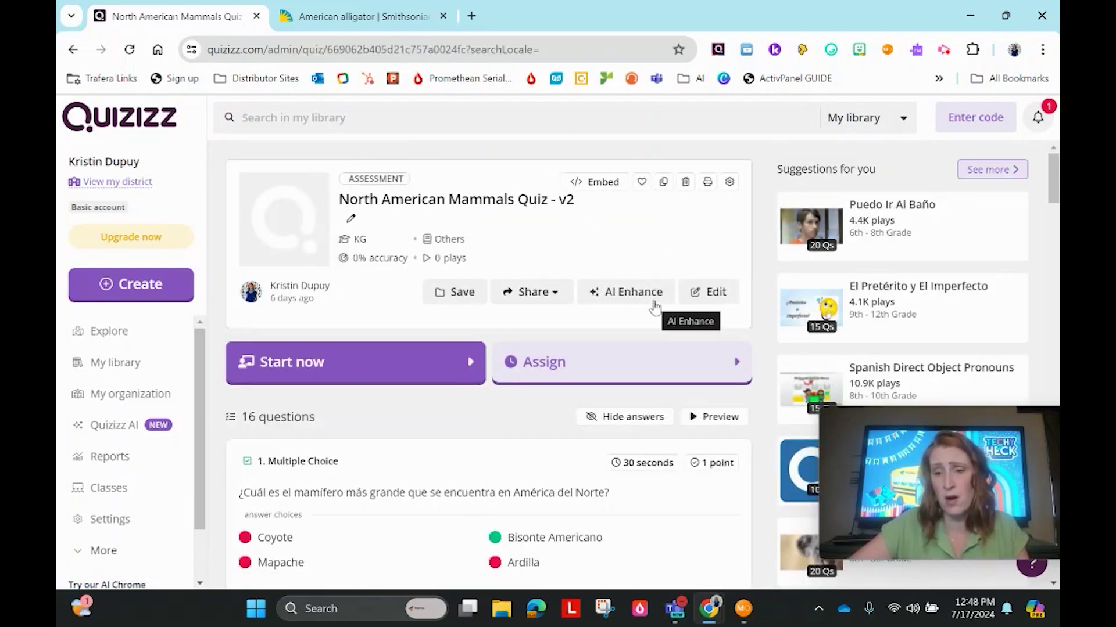
Try the AI enhancement "Make It Fun" on the North American Mammals Quiz - v2.
click(619, 295)
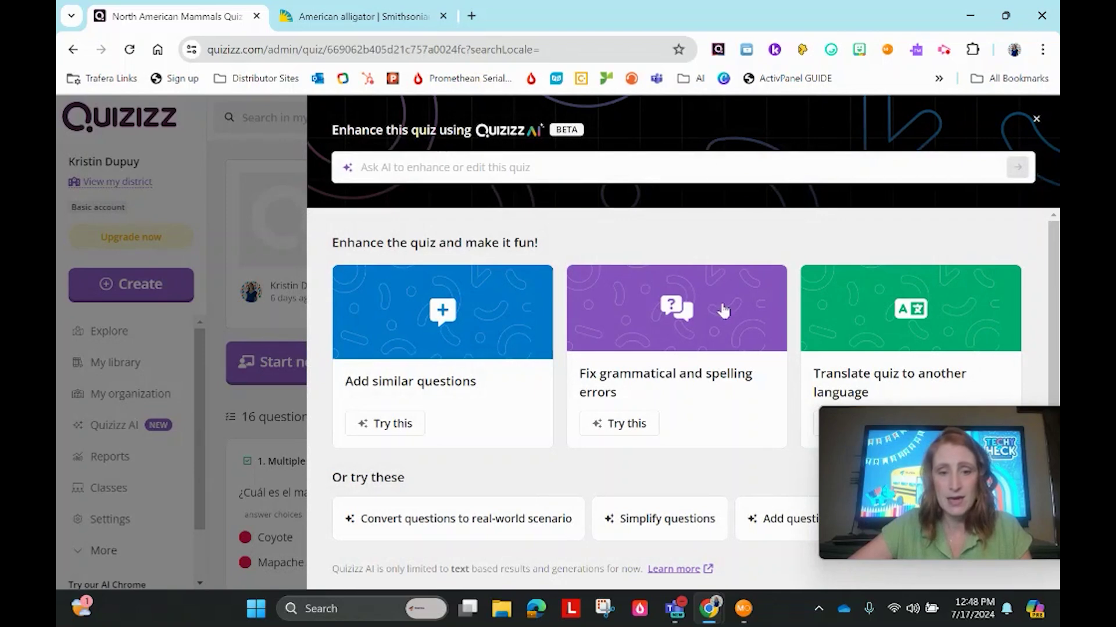
scroll(469, 406, down, 2)
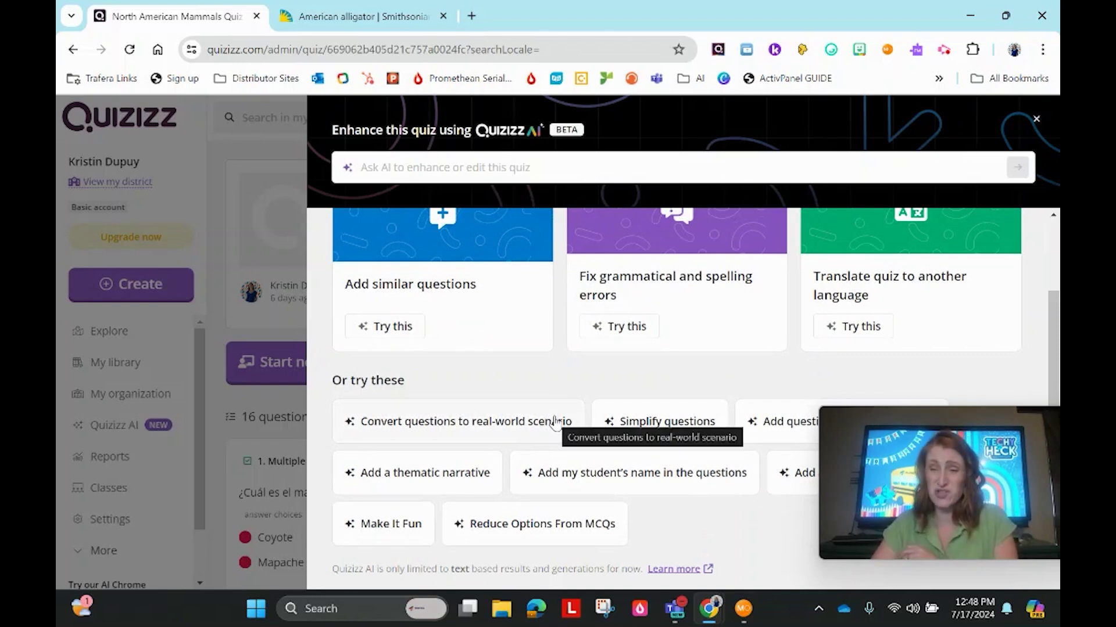
drag(861, 481, 950, 494)
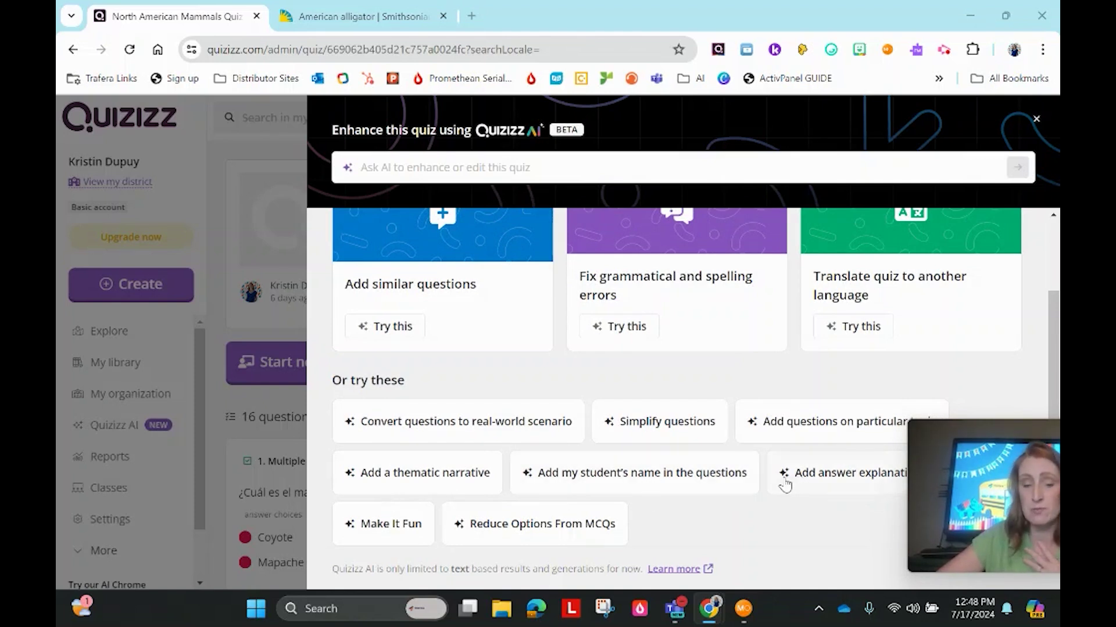
click(388, 531)
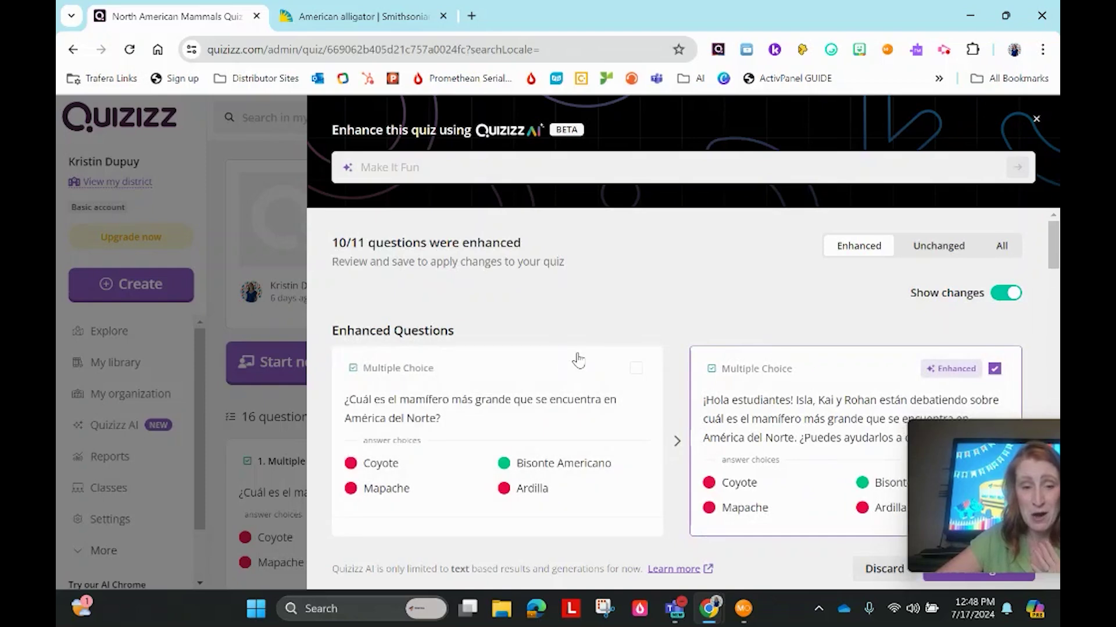
Review the enhanced questions and discard the AI response, giving "Just exploring, will use it later" as feedback.
scroll(576, 357, down, 3)
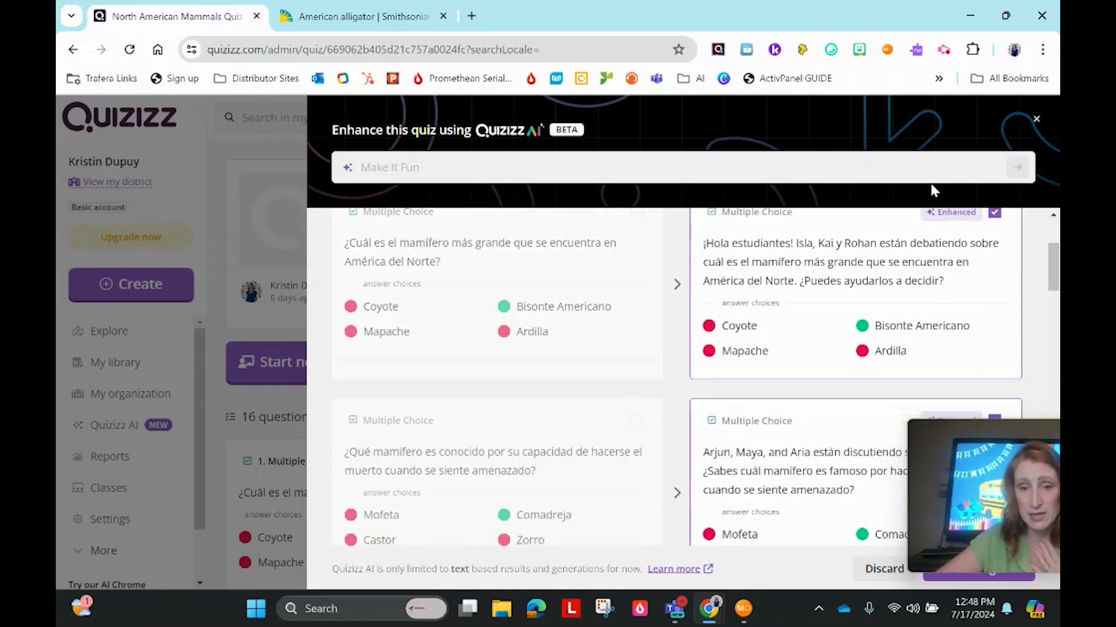
click(1037, 120)
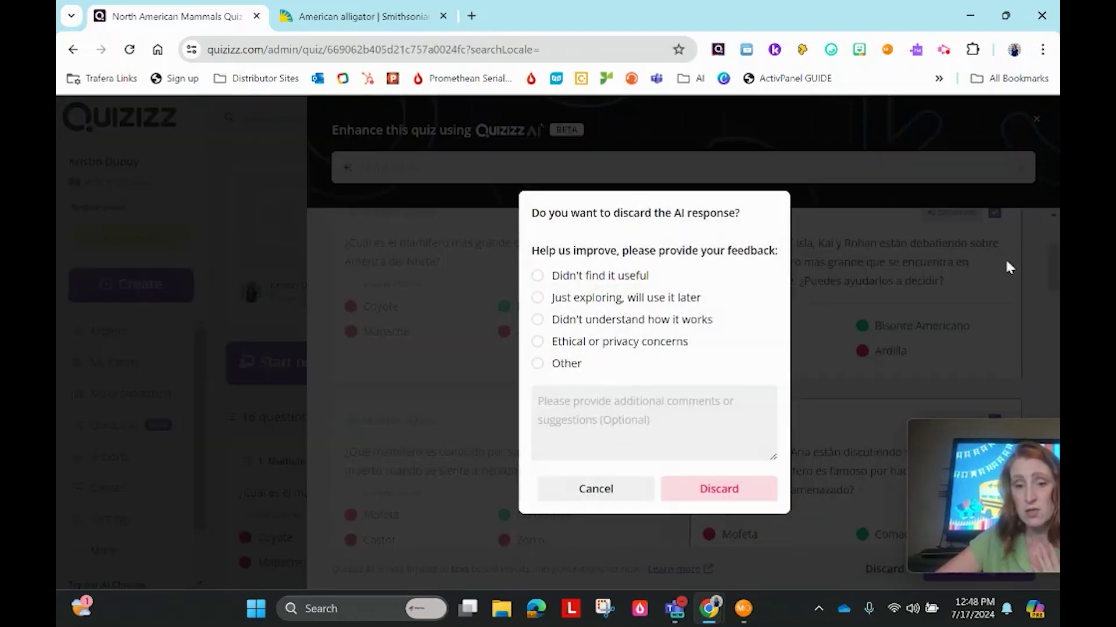
click(570, 297)
click(721, 490)
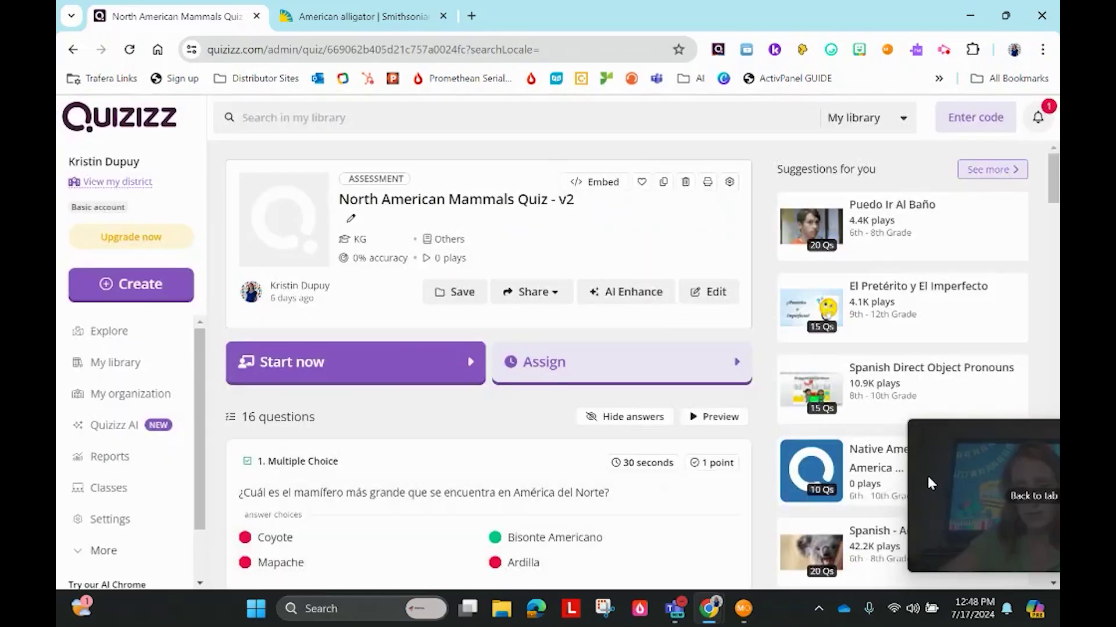
scroll(692, 316, down, 4)
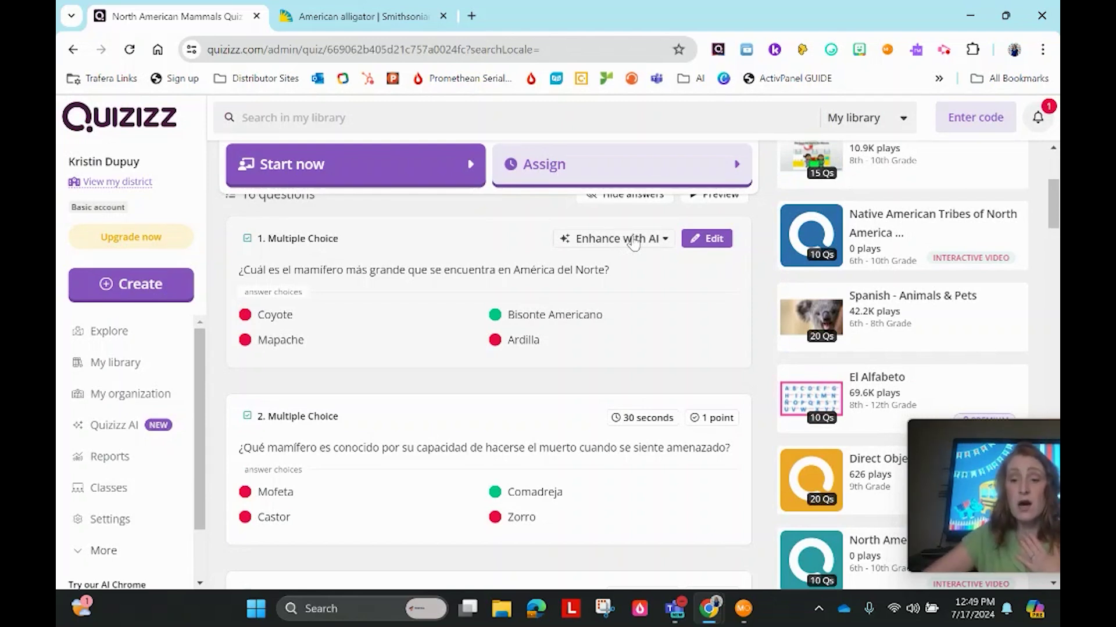
mouse_move(988, 445)
drag(988, 444, 934, 458)
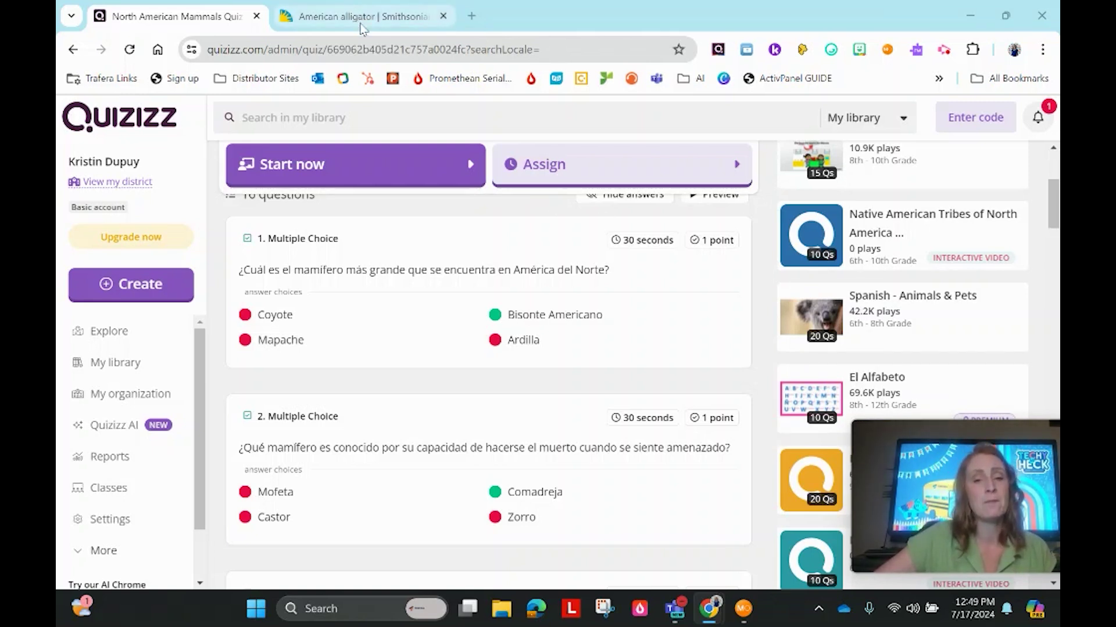
Start a new assessment generated with AI from a text prompt.
click(147, 302)
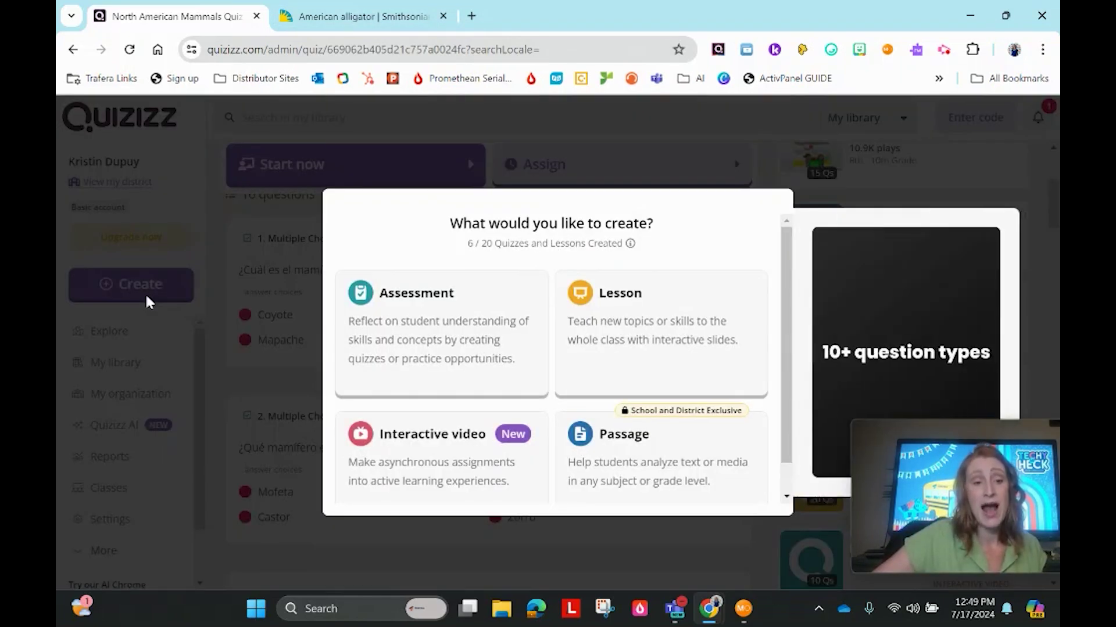
click(392, 356)
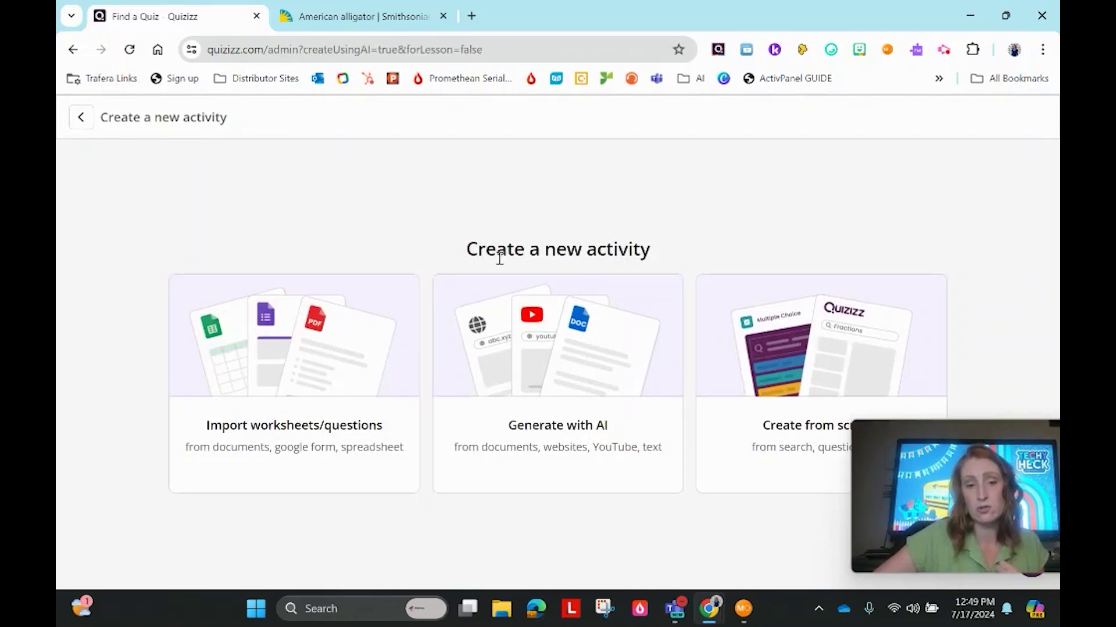
click(591, 353)
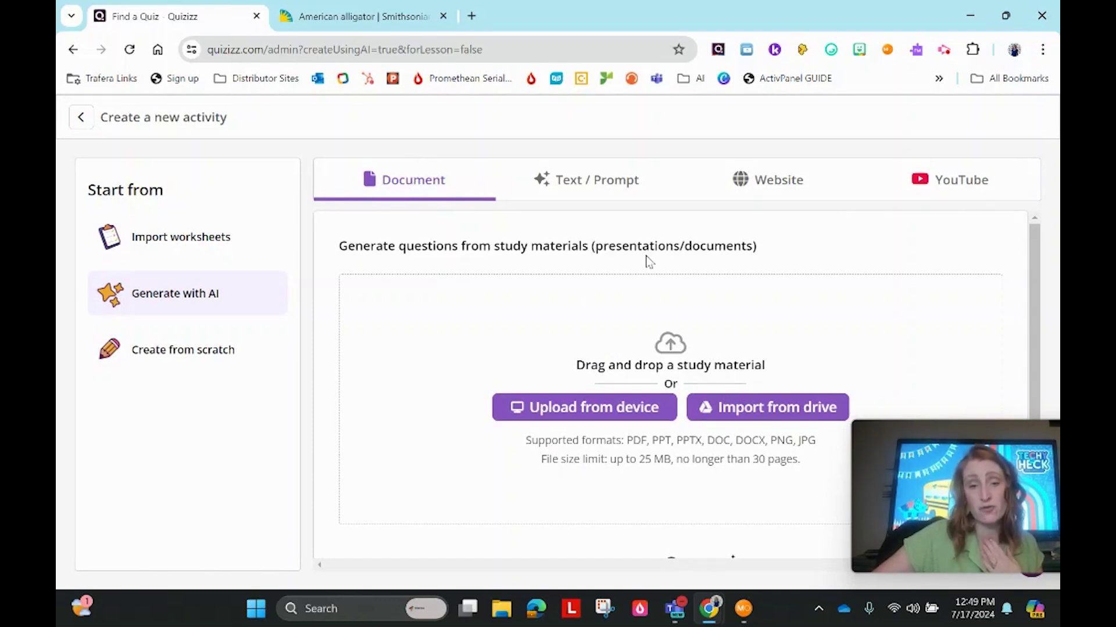
click(622, 183)
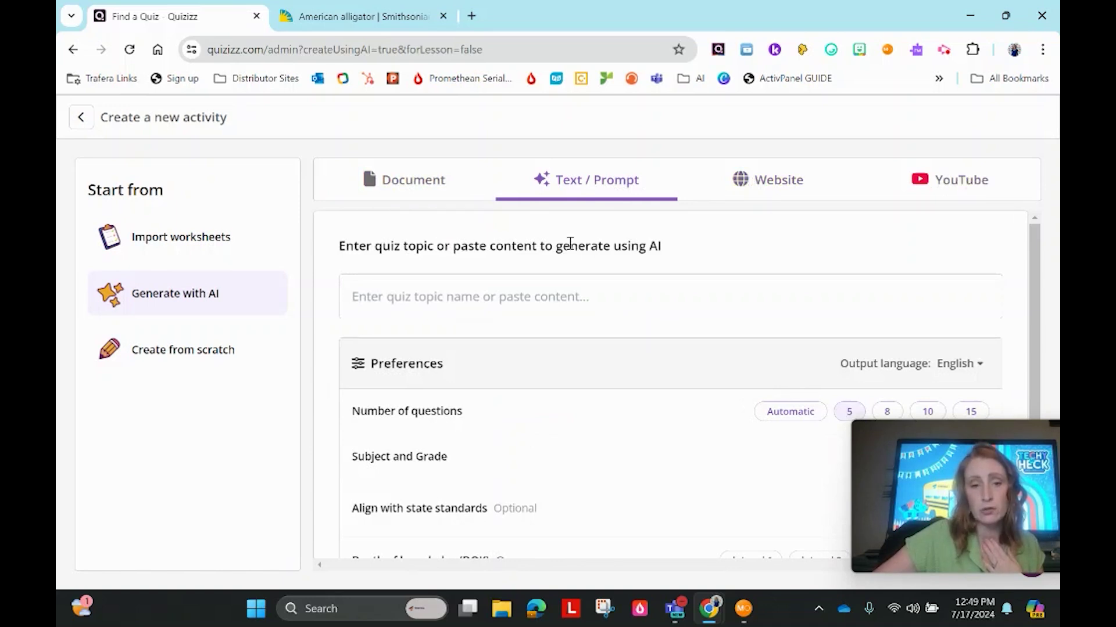
Enter "figurative language" as the topic of the AI-generated quiz.
scroll(570, 242, down, 2)
click(537, 220)
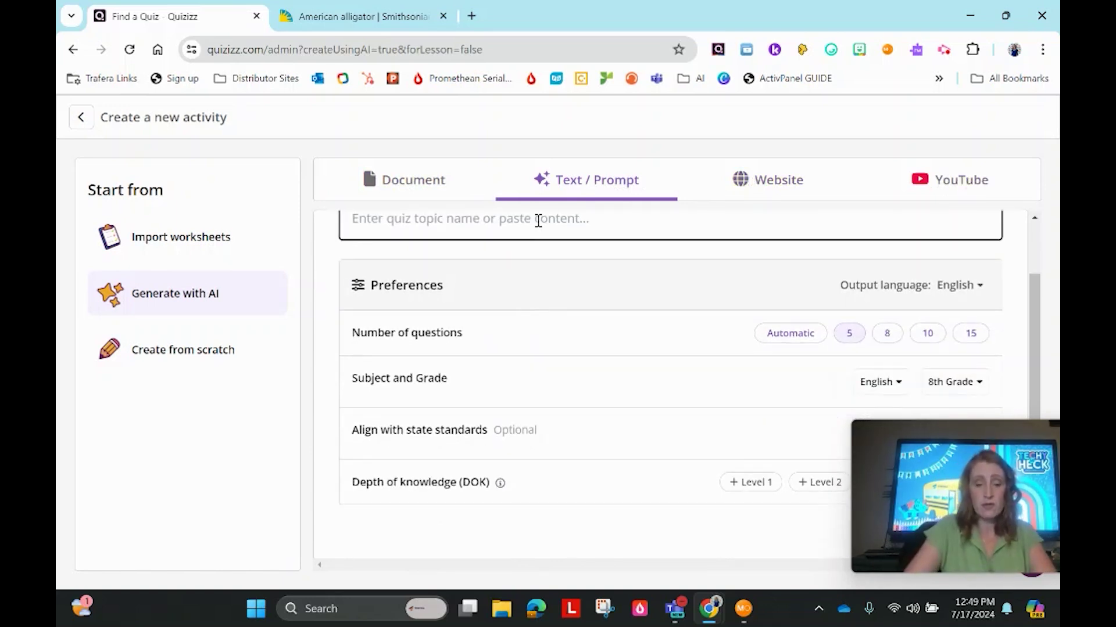
text(figurative la)
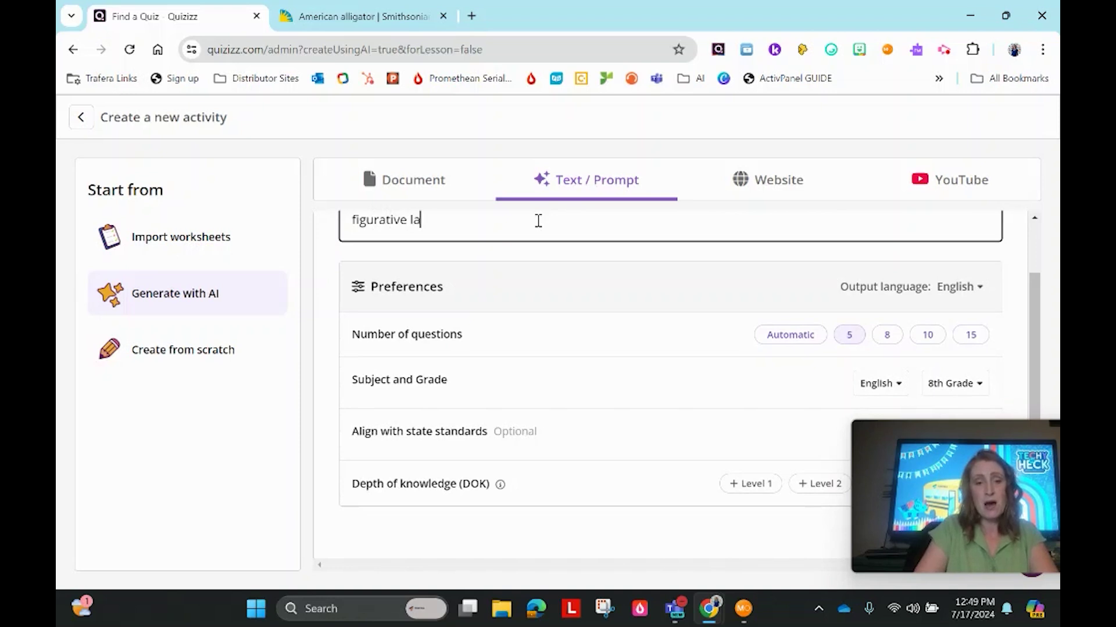
text(nguage)
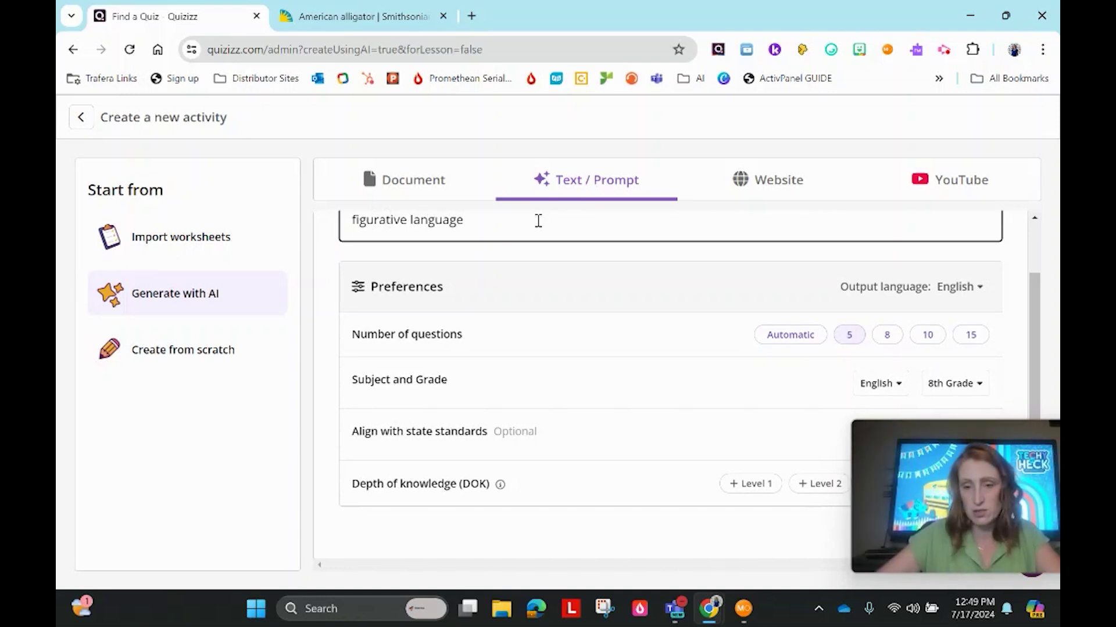
Set the number of questions to Automatic and the depth of knowledge to Level 3, leaving the state standards unselected.
scroll(904, 366, down, 2)
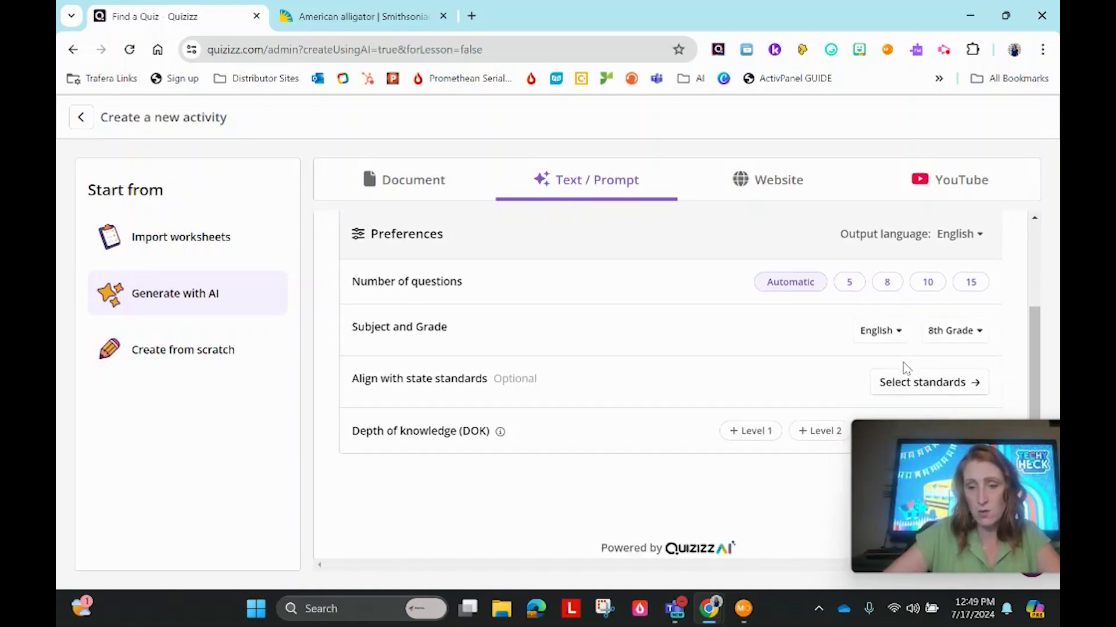
click(938, 366)
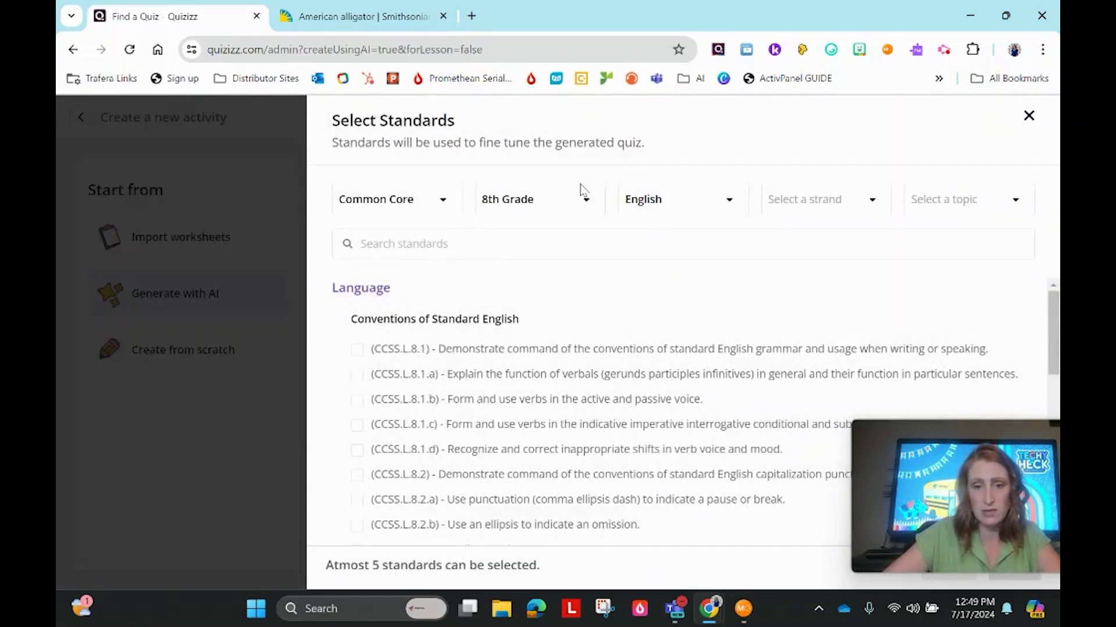
click(1029, 116)
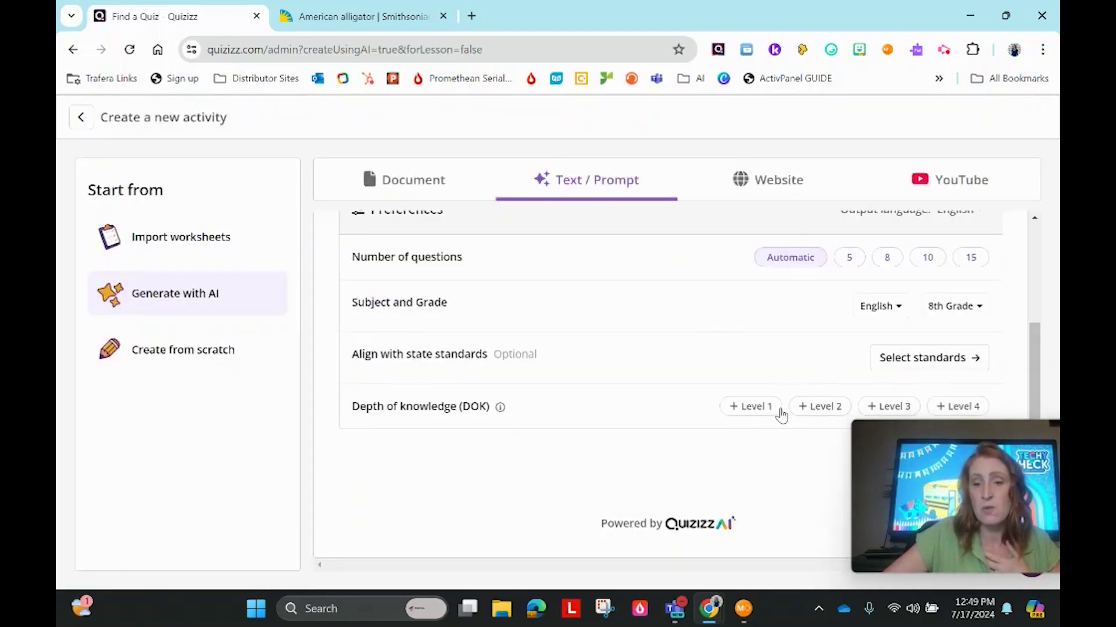
click(878, 408)
drag(903, 444, 78, 453)
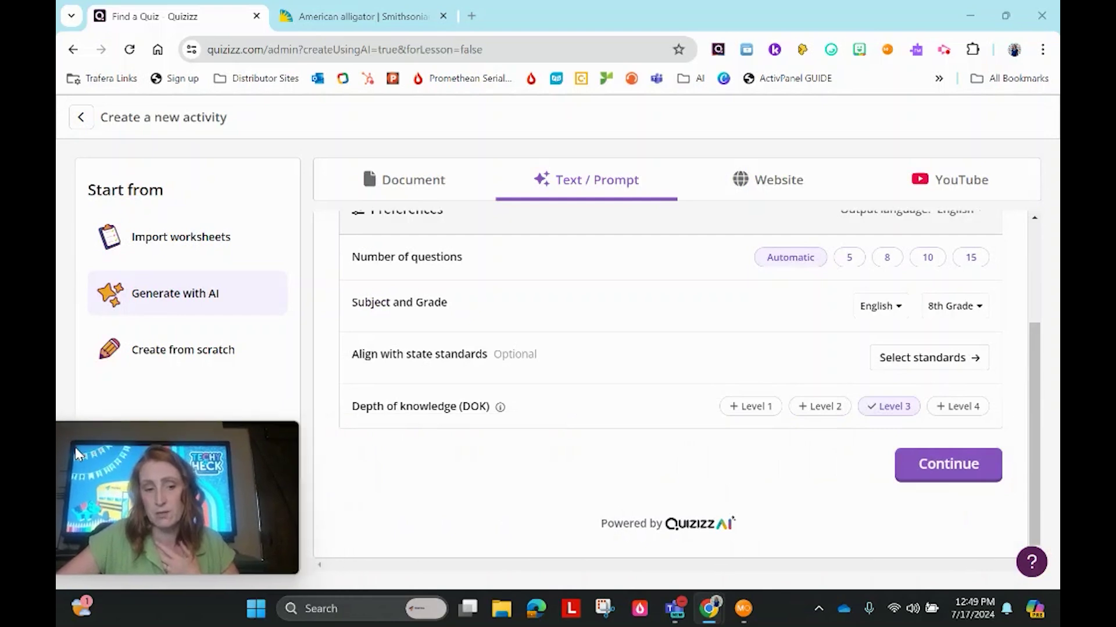
Generate the figurative language quiz without subtopics and open it in the editor, showing the AI options for the first question.
click(964, 465)
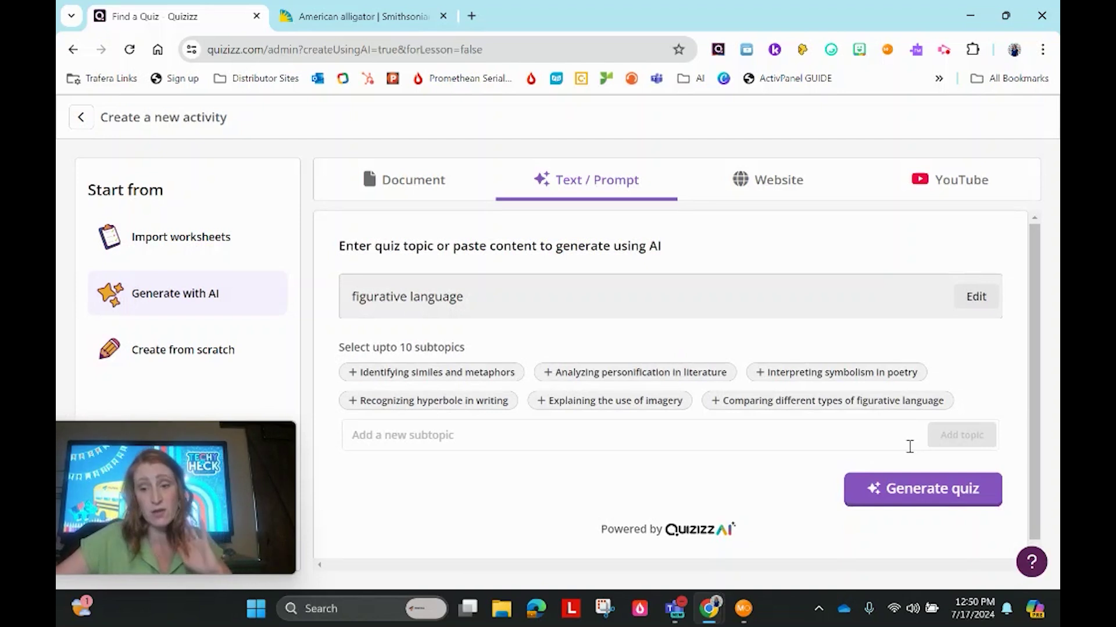
click(920, 493)
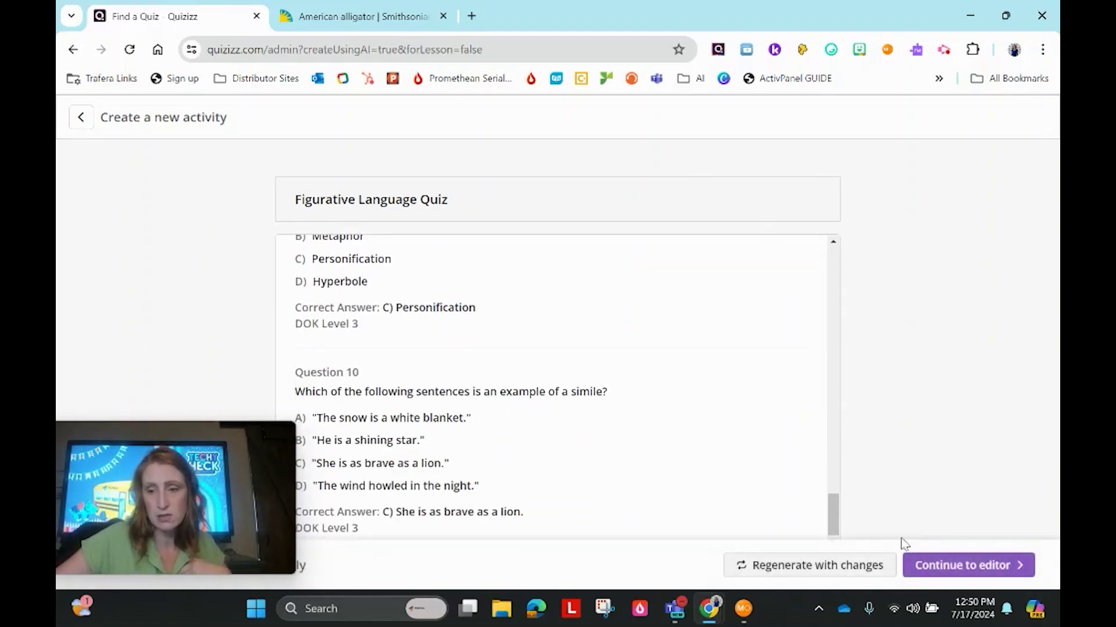
click(945, 565)
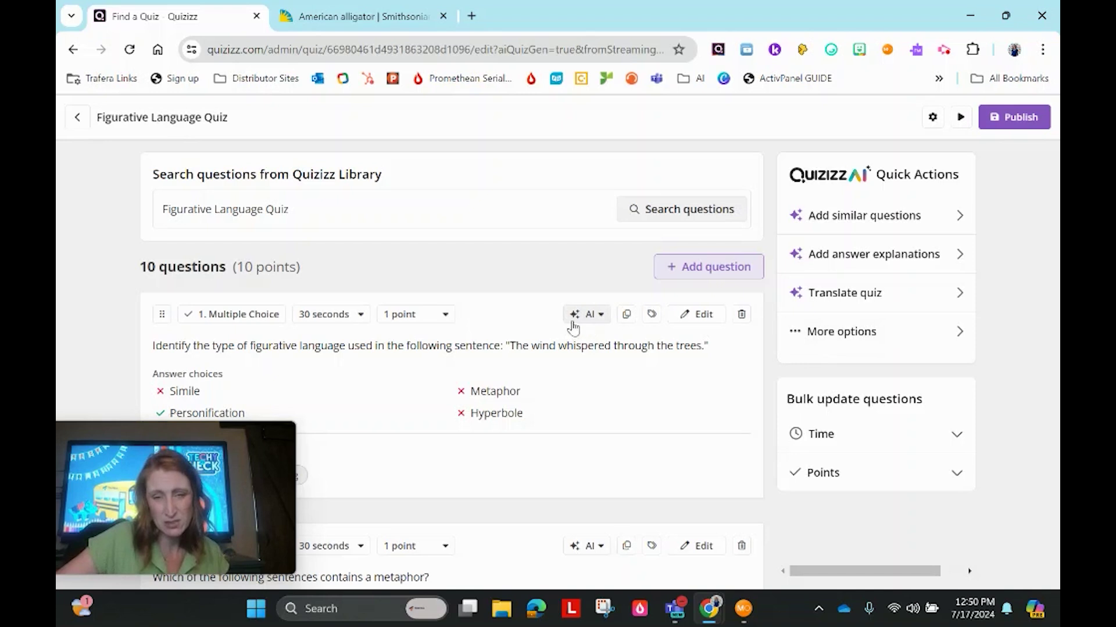
click(589, 315)
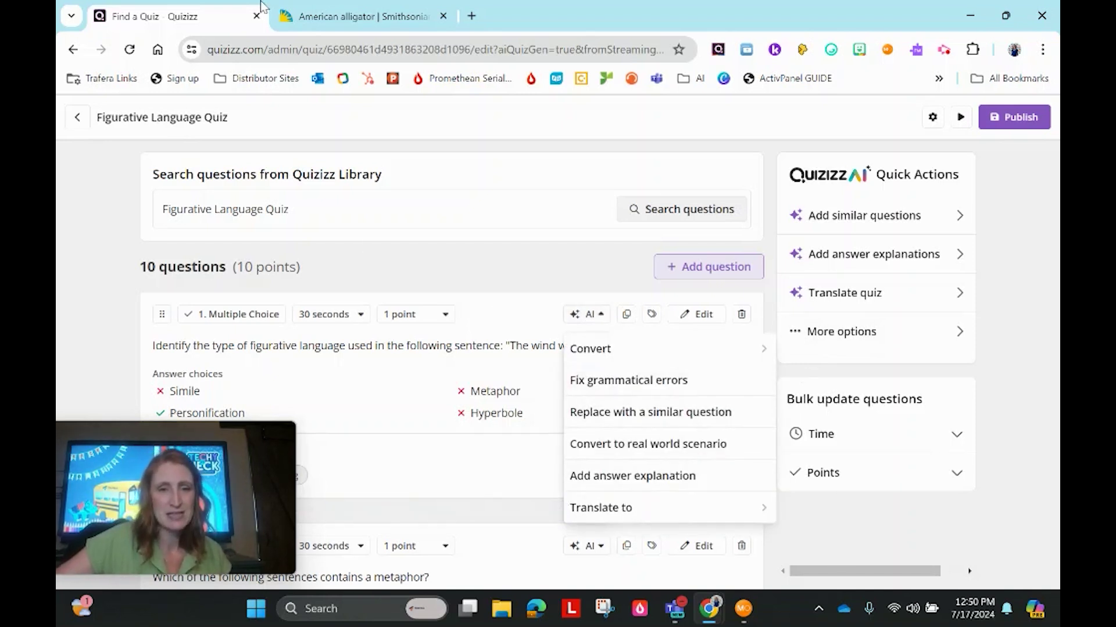
Switch to the Smithsonian's National Zoo American alligator page and skim its content as quiz source material.
mouse_move(314, 13)
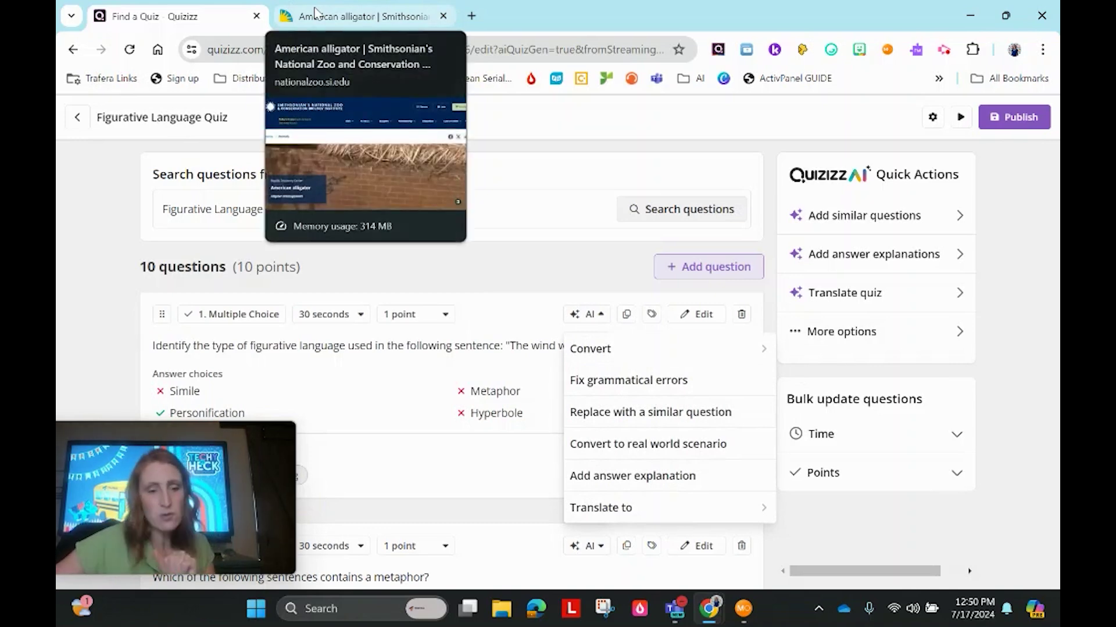
click(318, 17)
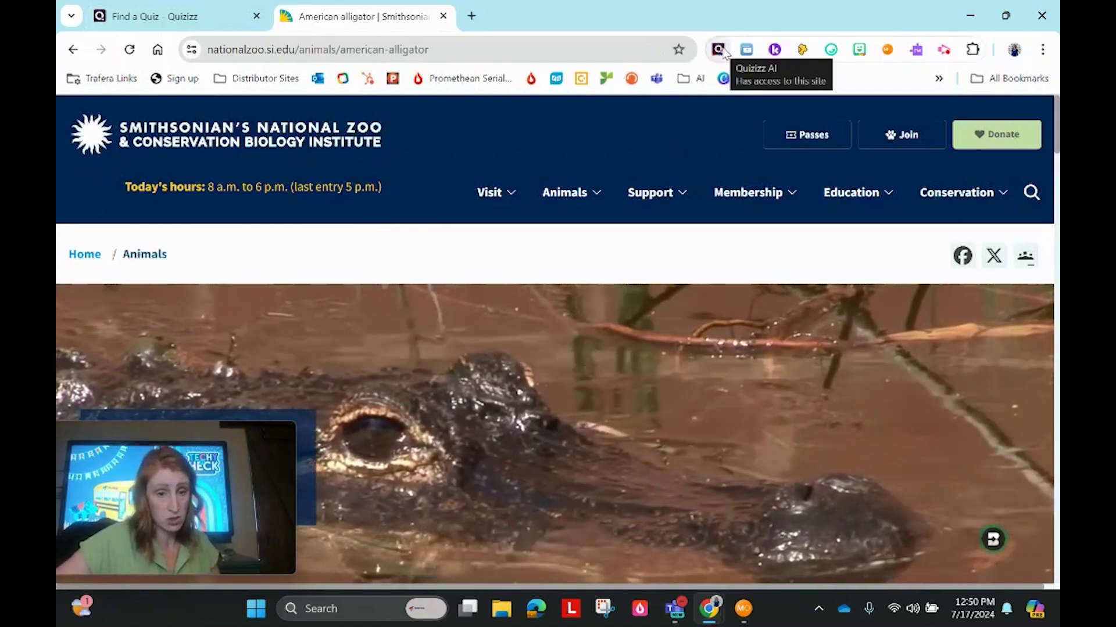
scroll(689, 227, down, 5)
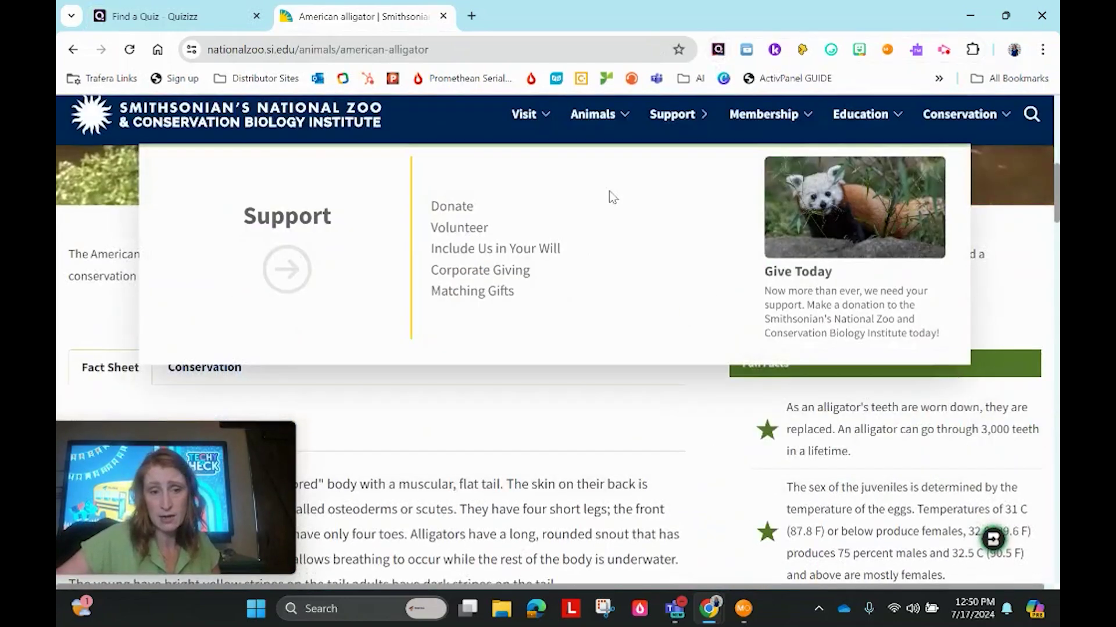
scroll(942, 227, up, 5)
scroll(942, 227, up, 3)
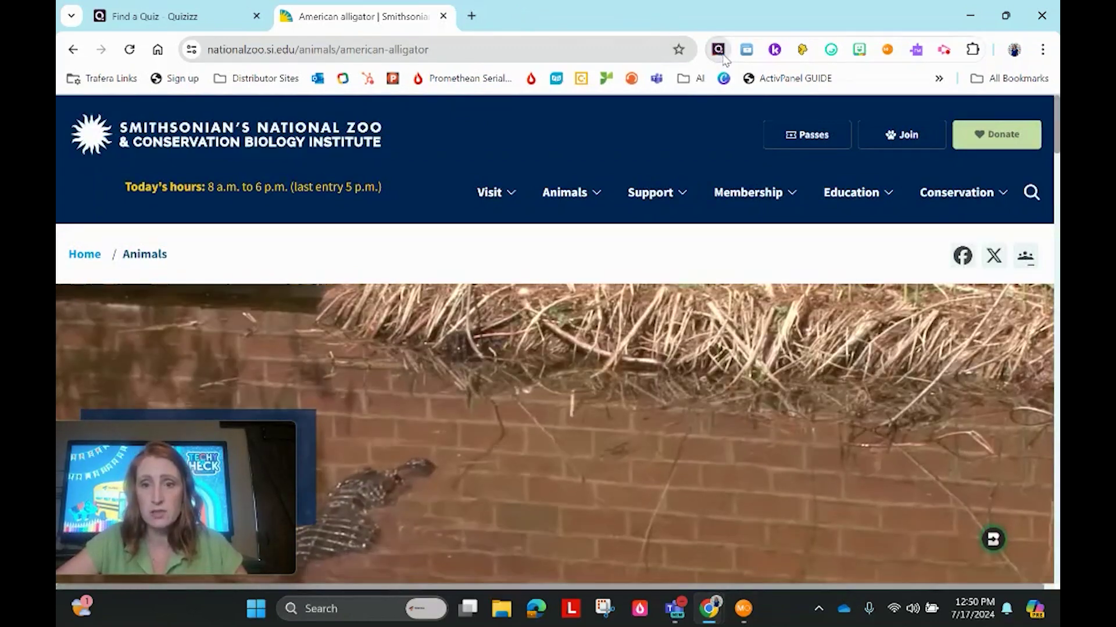
Create a Grade 5 multiple-choice quiz from the American alligator page with the Quizizz AI extension, with the question count set to Automatic.
click(718, 49)
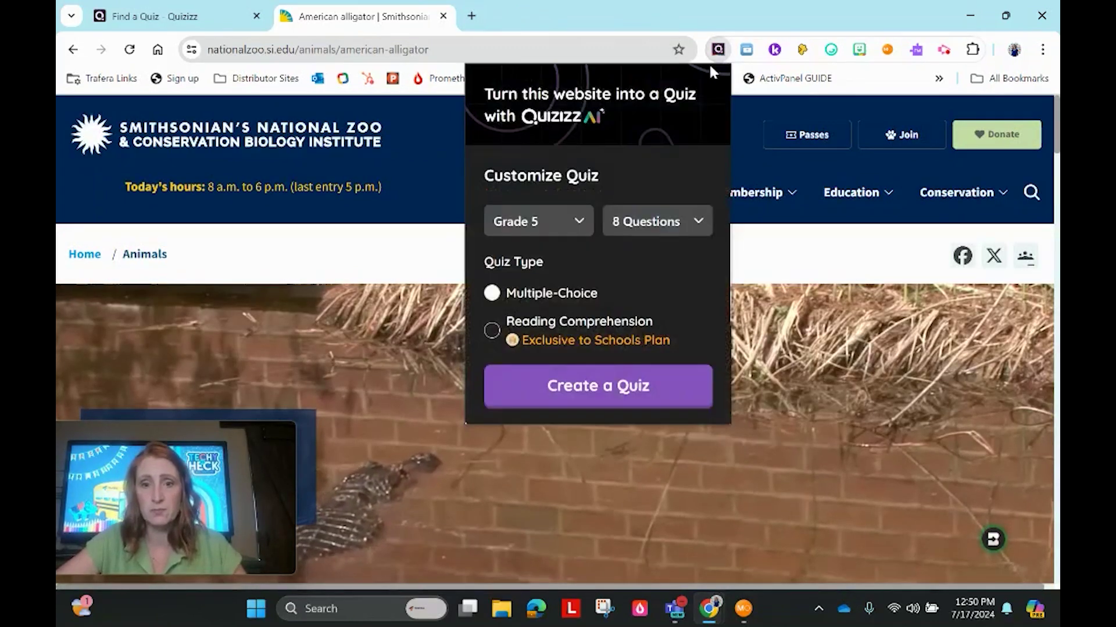
click(654, 220)
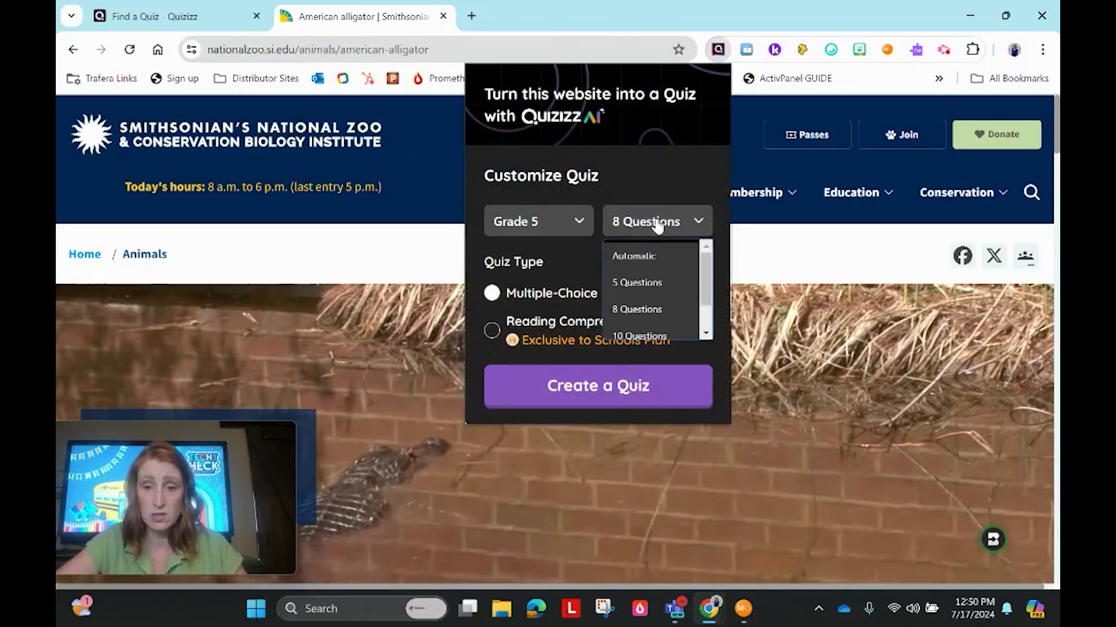
click(658, 255)
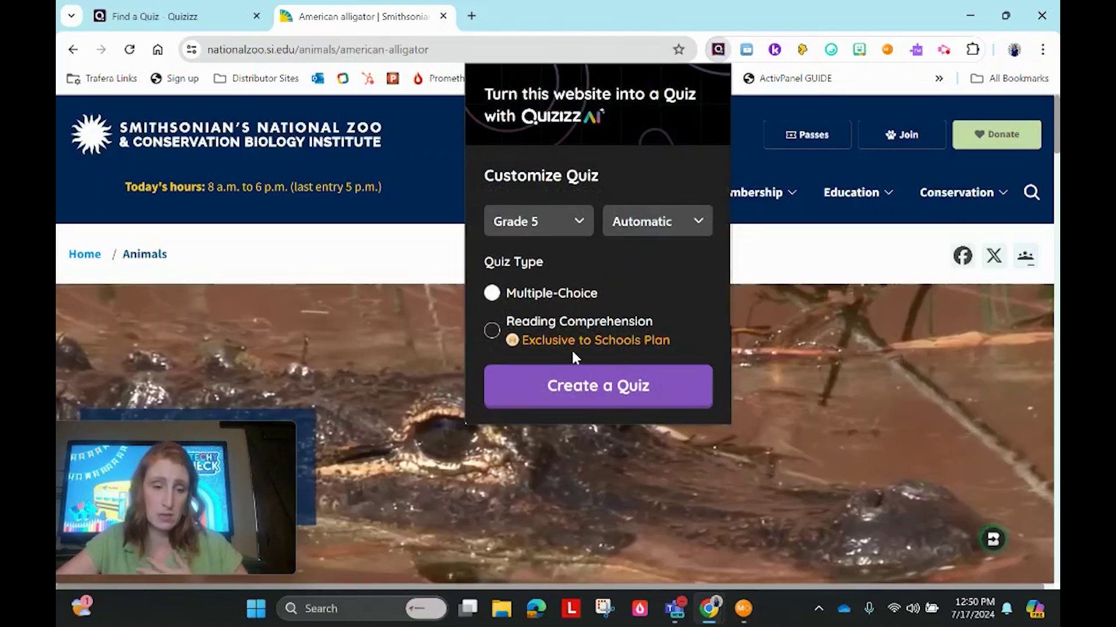
click(591, 400)
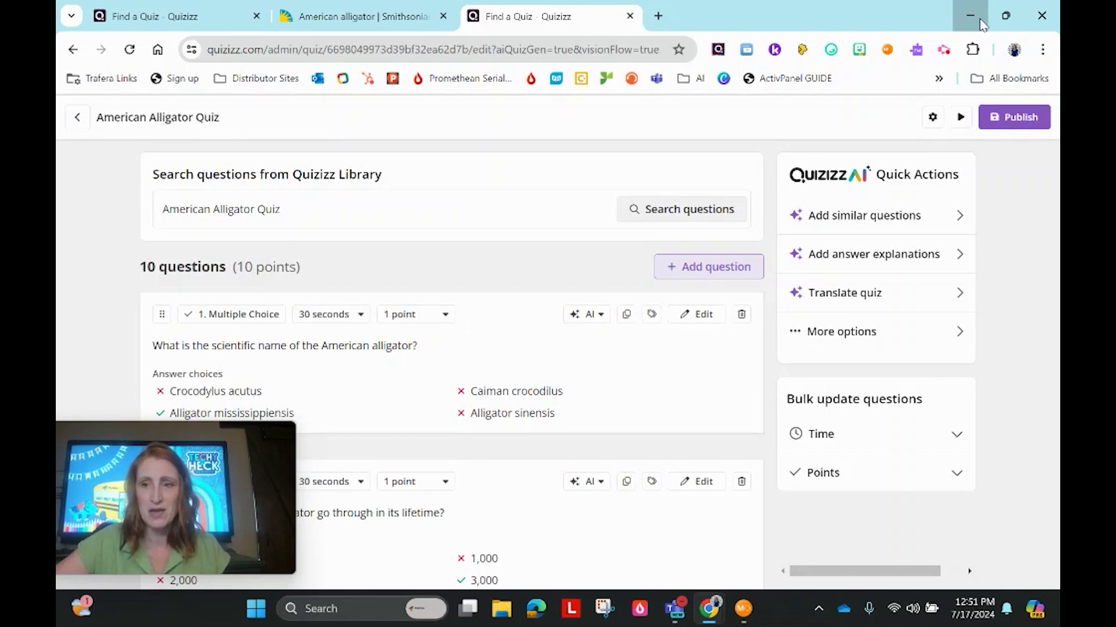
click(981, 23)
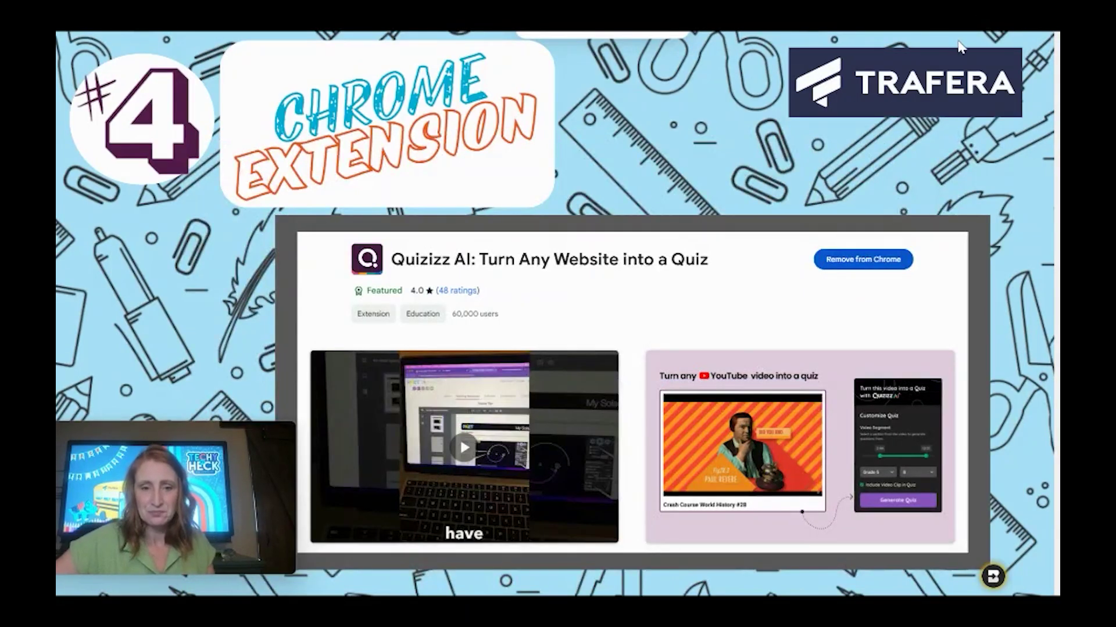